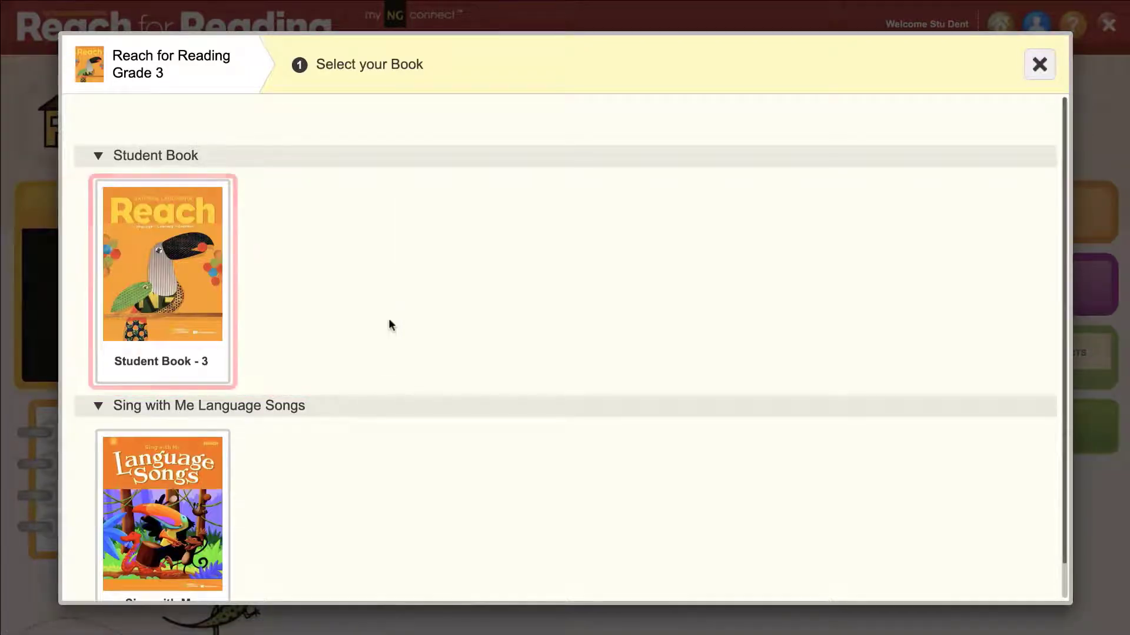
Open the Comprehension Coach selection "The World's Greatest Underachiever" from Student Book - 3 and dismiss the reading instructions
click(215, 299)
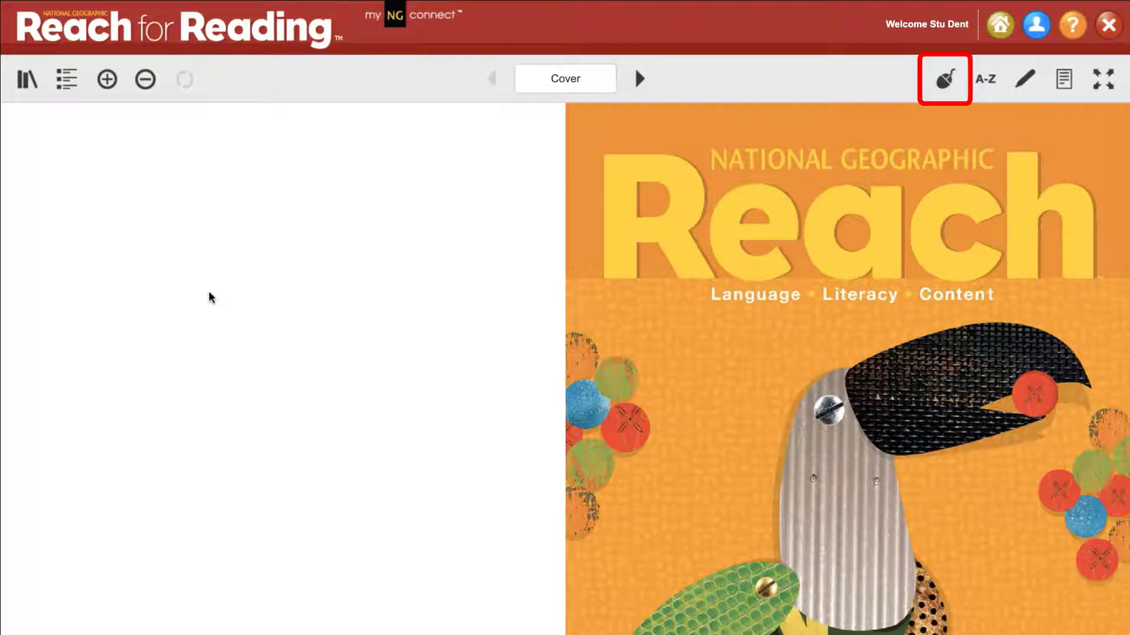
click(939, 86)
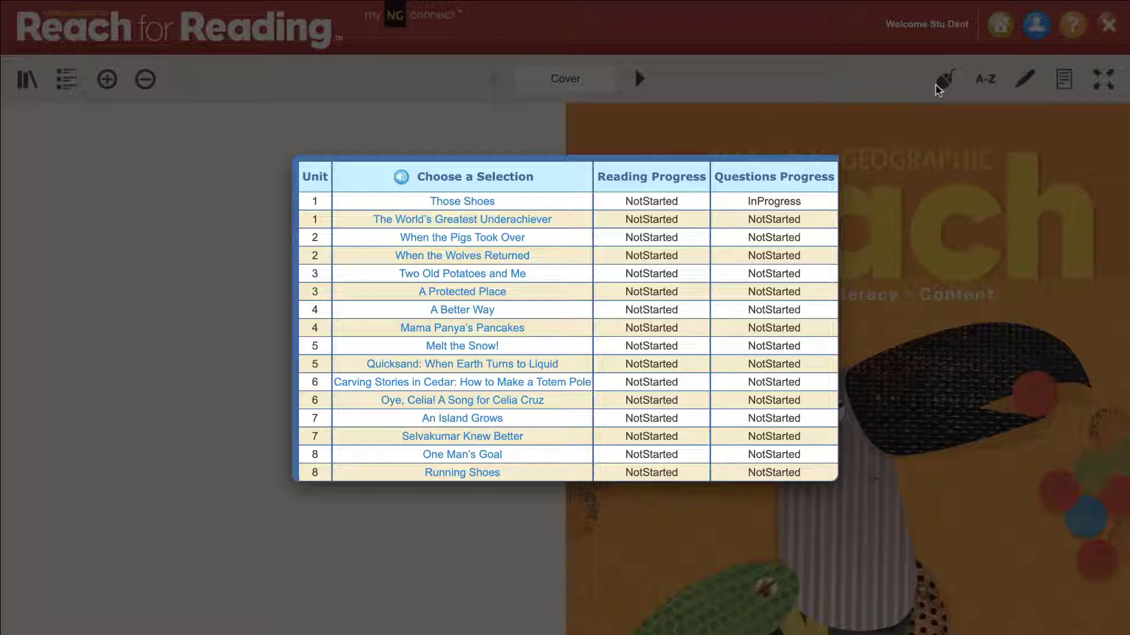
click(517, 220)
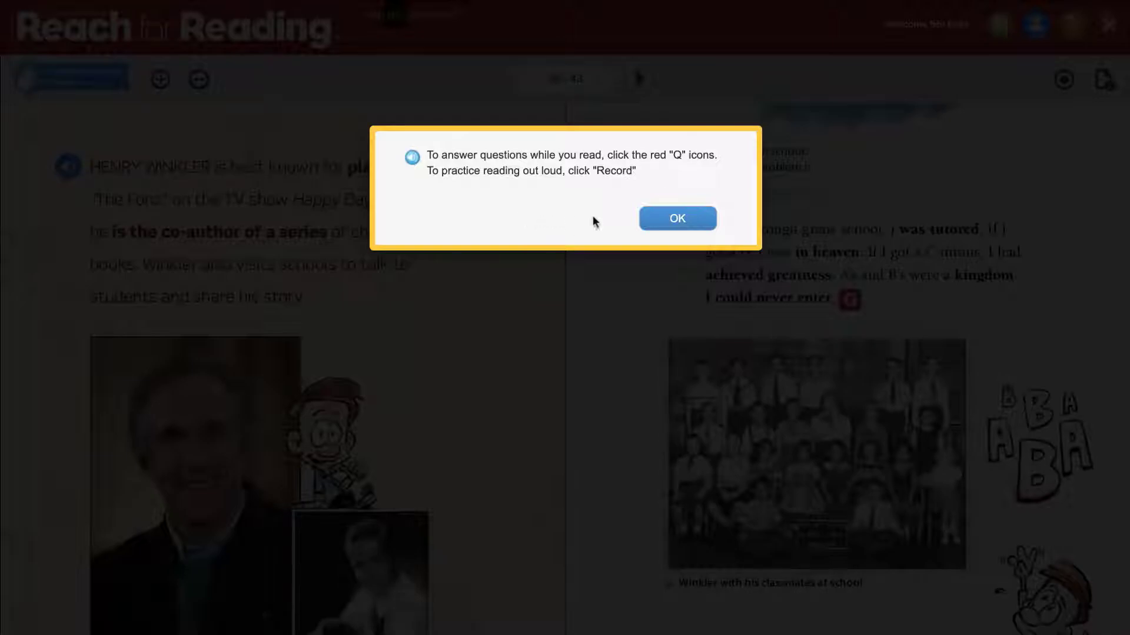
click(677, 219)
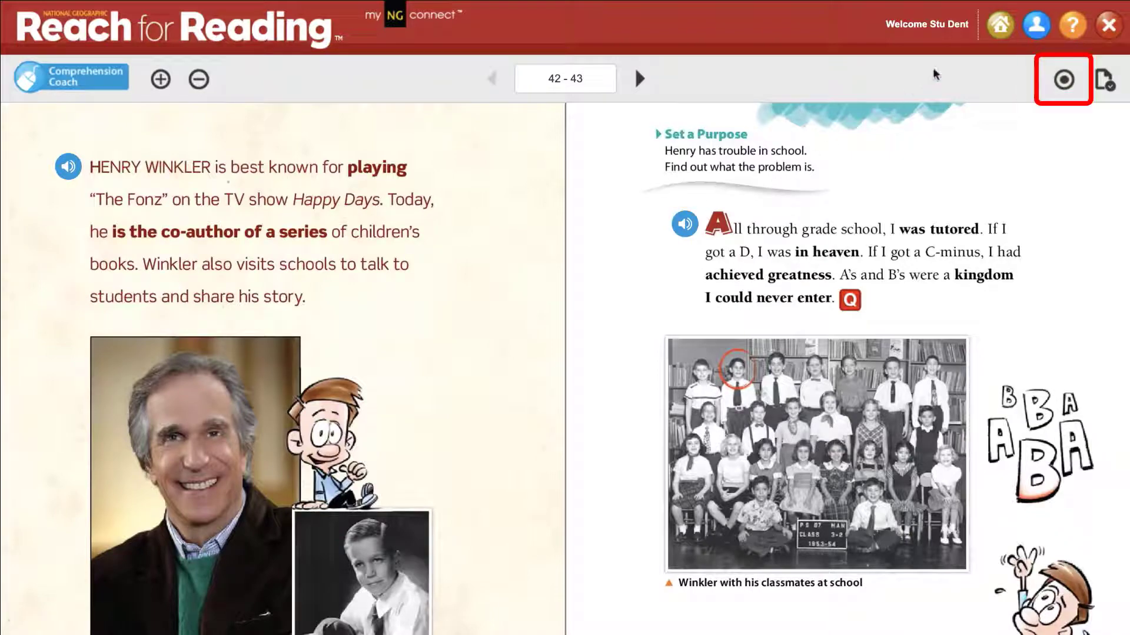
Allow and check the microphone for reading practice, and start recording the passage on pages 42-43
click(1059, 76)
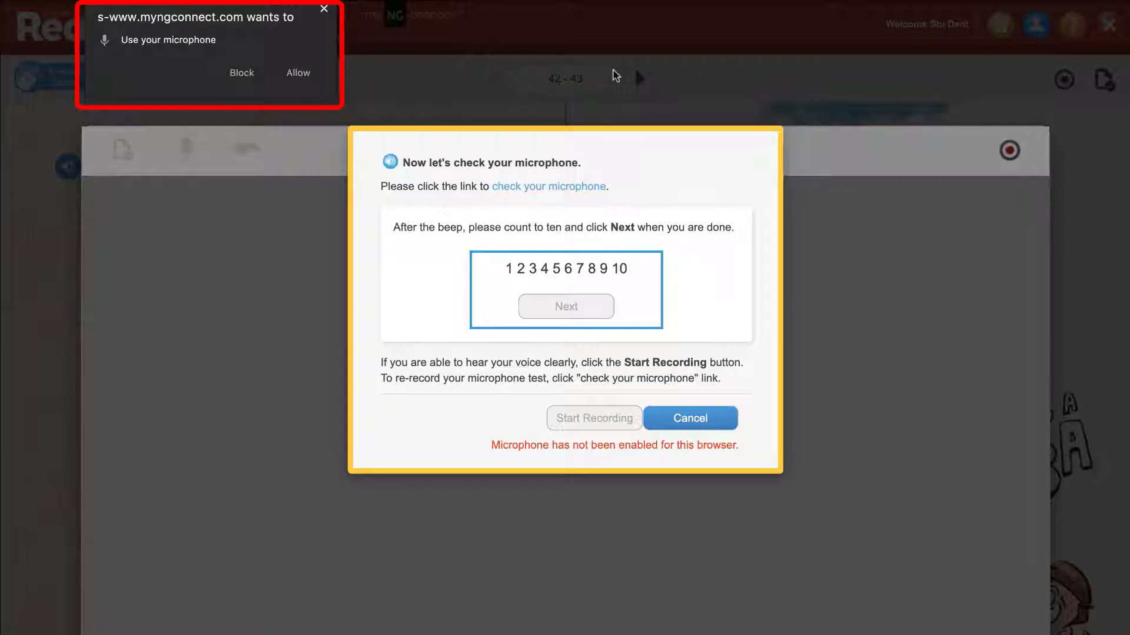
click(298, 72)
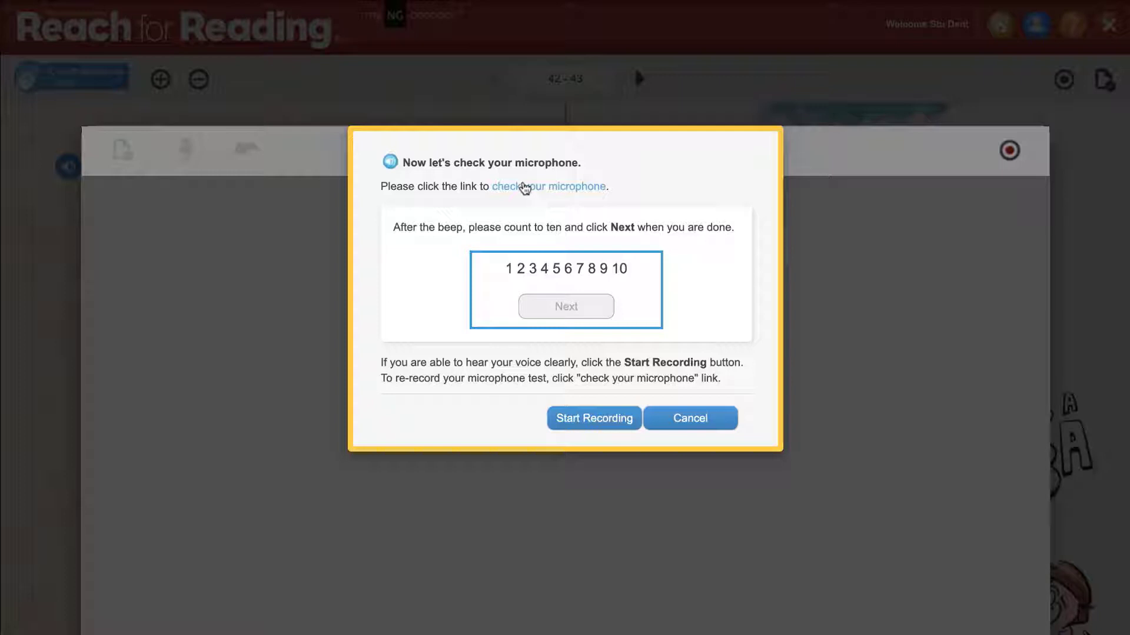
click(565, 304)
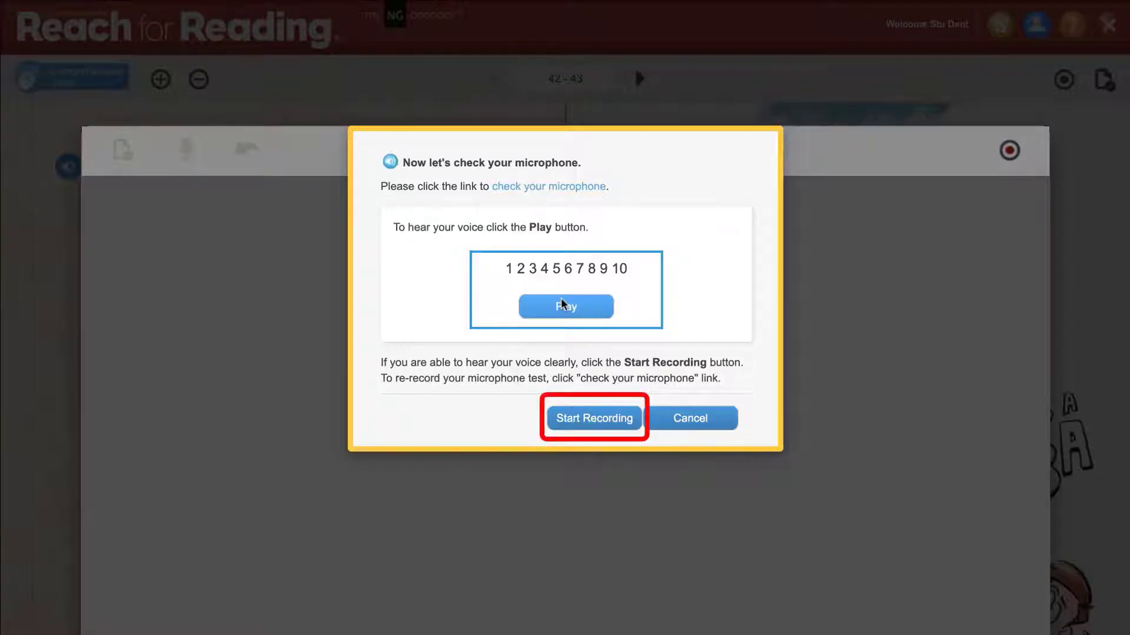
click(569, 419)
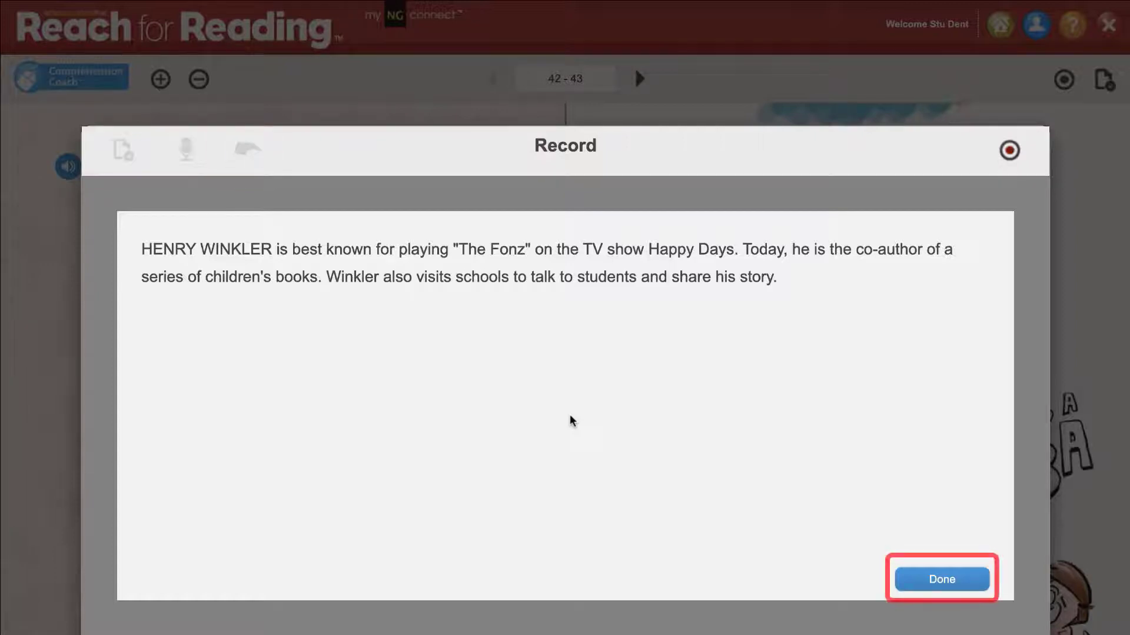
Finish the read-aloud recording and exit recording mode to proceed to questions mode
click(944, 575)
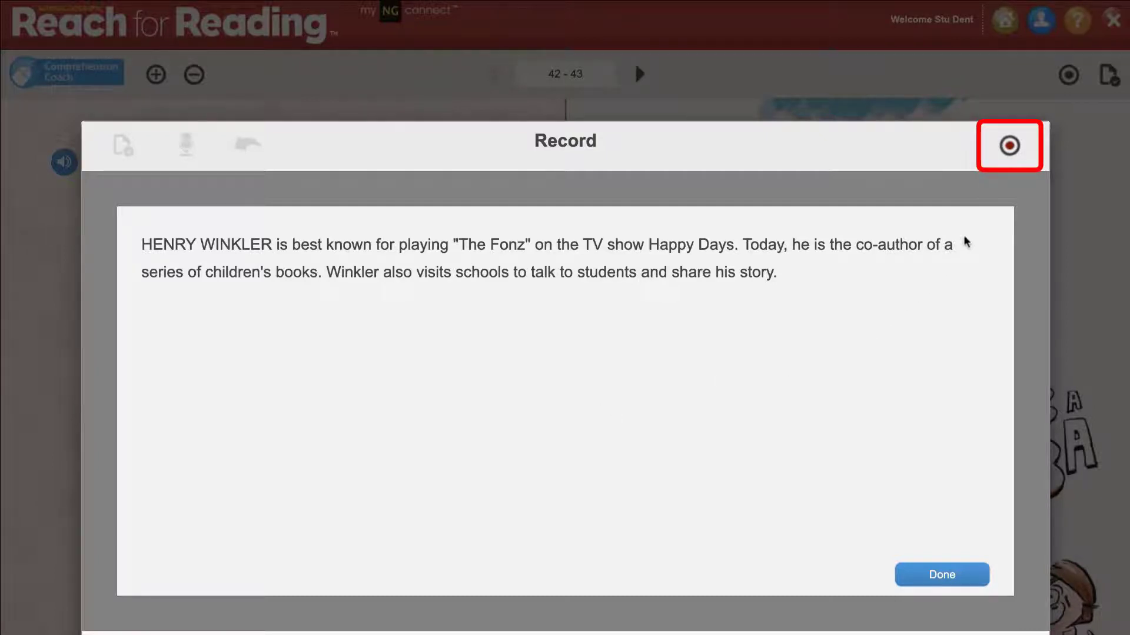
click(1007, 151)
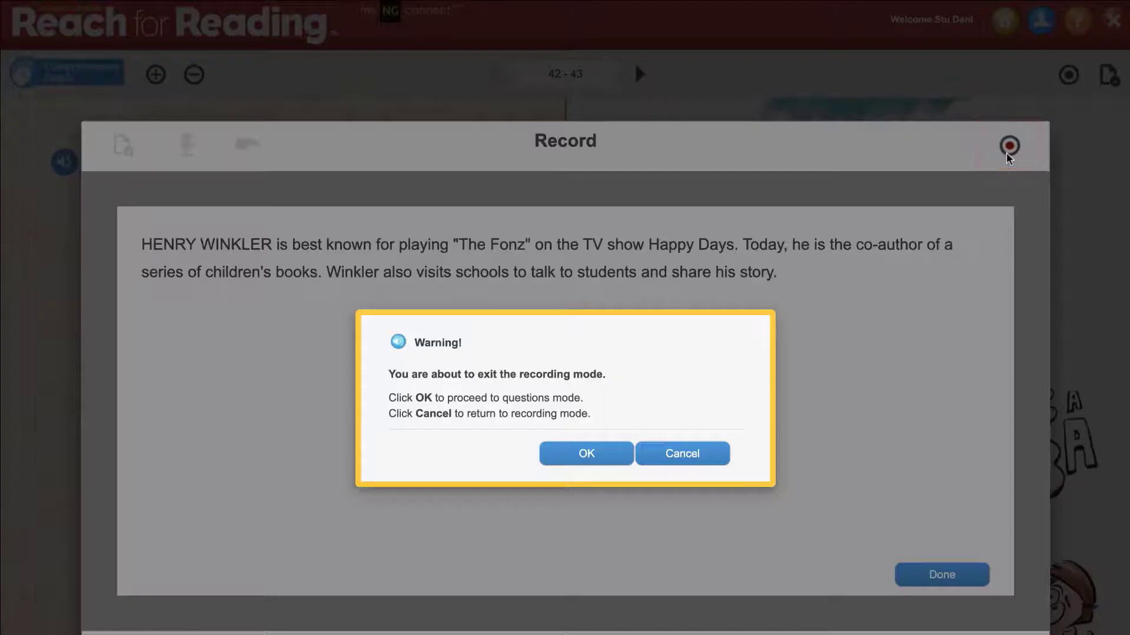
click(606, 453)
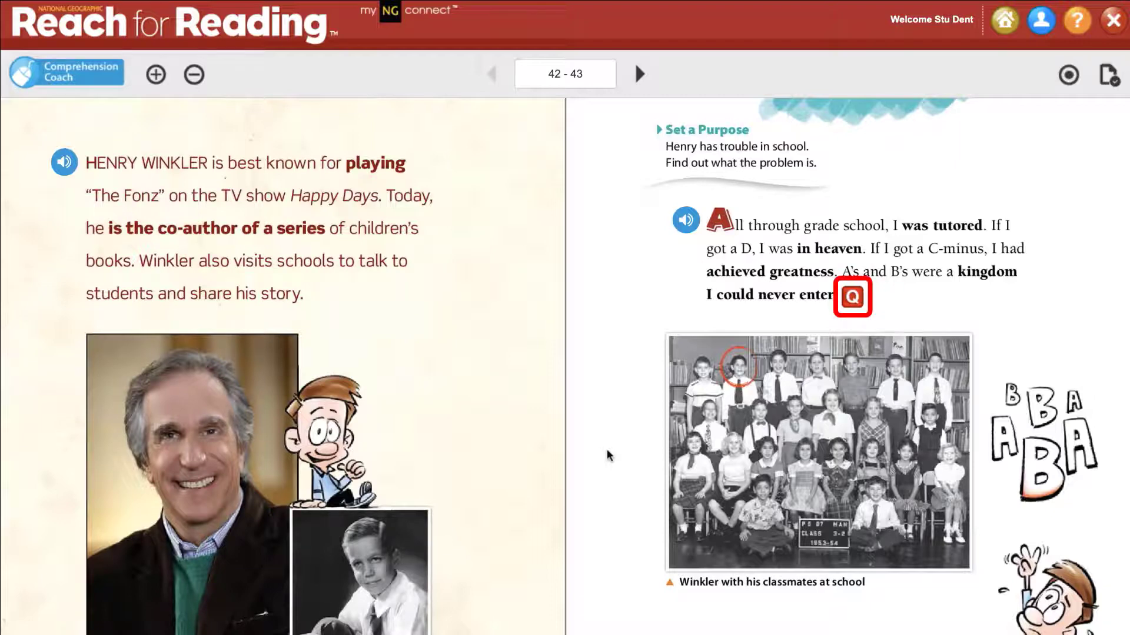
Open the question on page 43 about Henry being a good student and submit FALSE as the answer
click(854, 298)
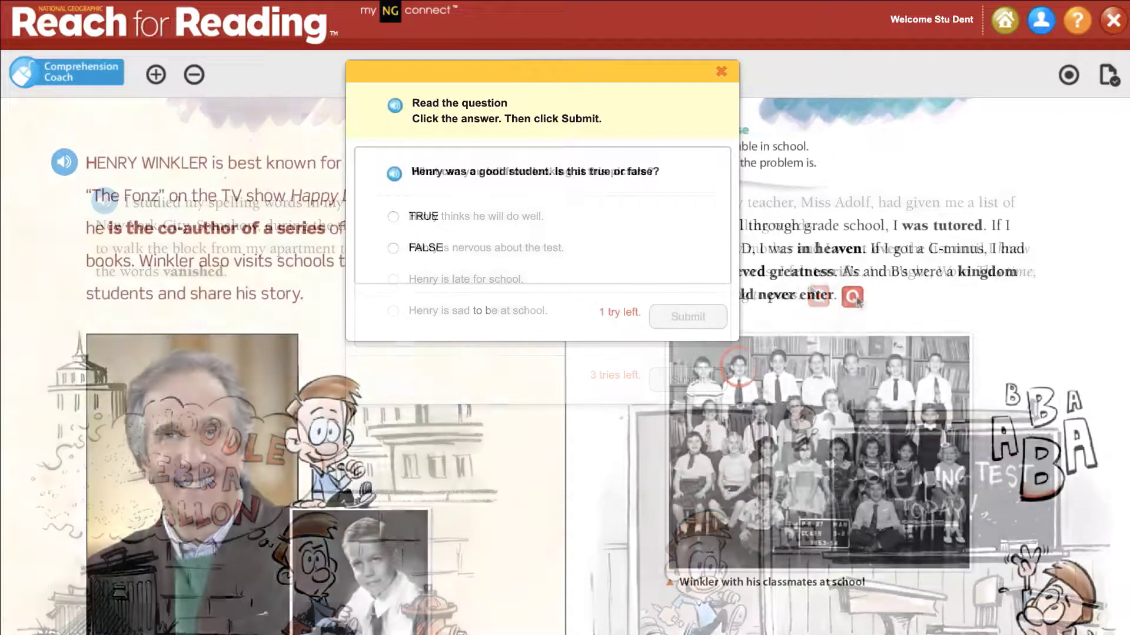
click(393, 248)
click(662, 310)
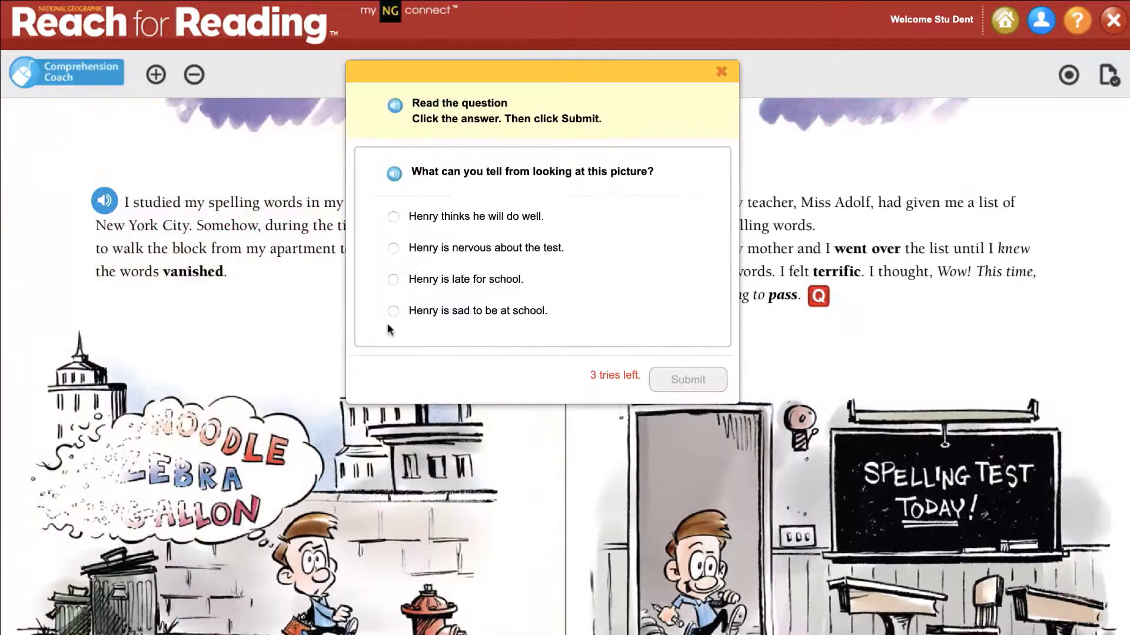
Answer the picture question with "Henry is sad to be at school", retry with "Henry thinks he will do well", and advance to the following pages
click(393, 311)
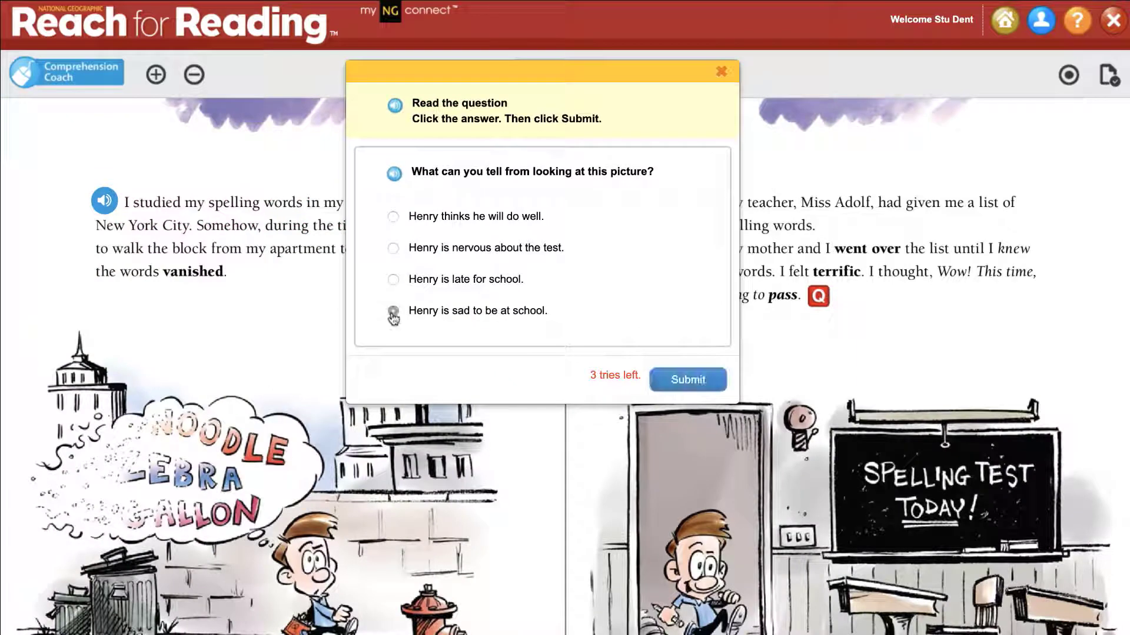
click(658, 382)
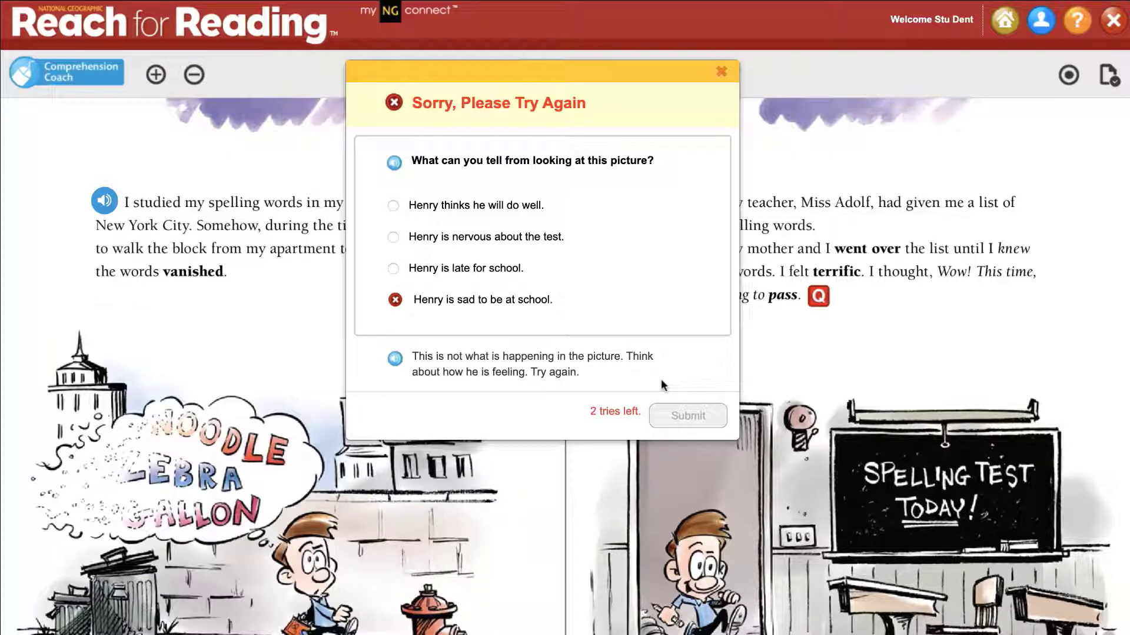
click(394, 238)
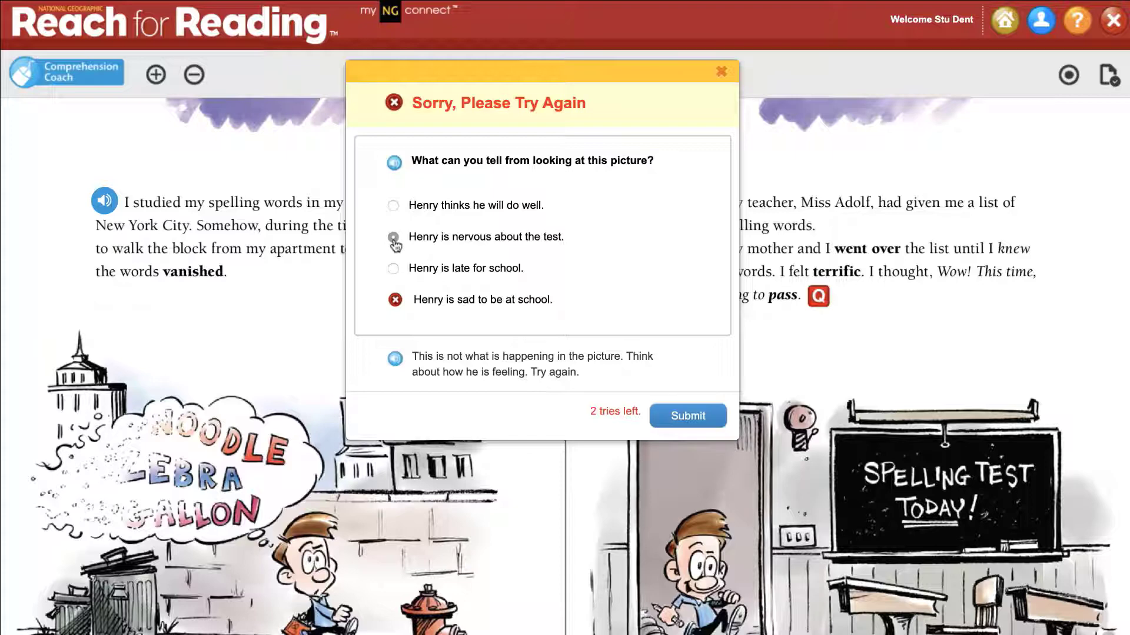
click(393, 206)
click(689, 417)
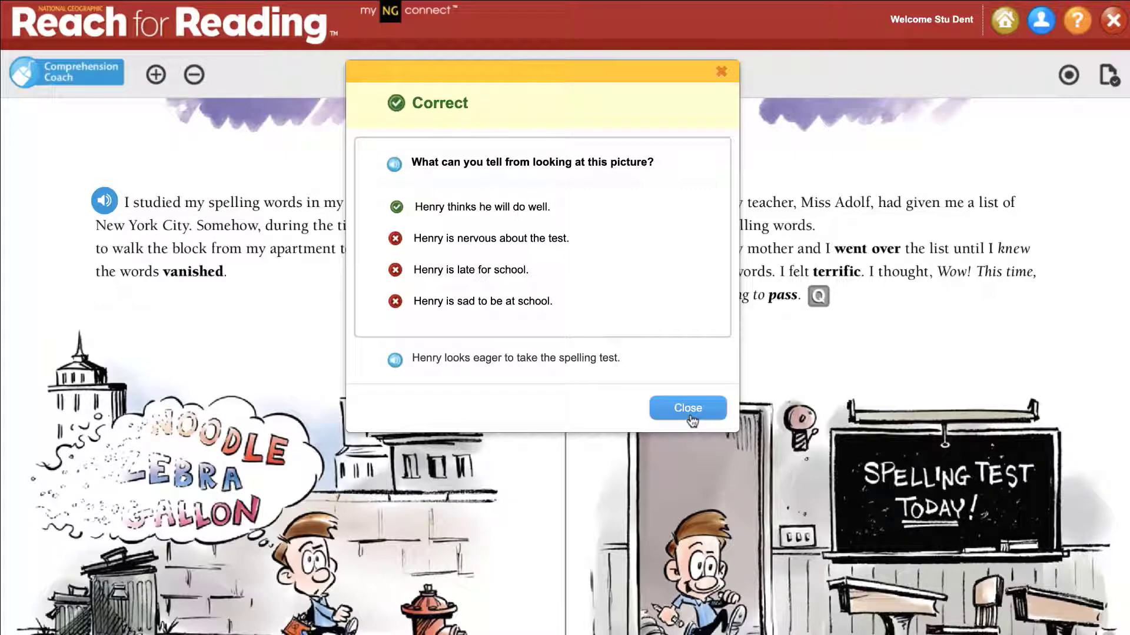
click(689, 409)
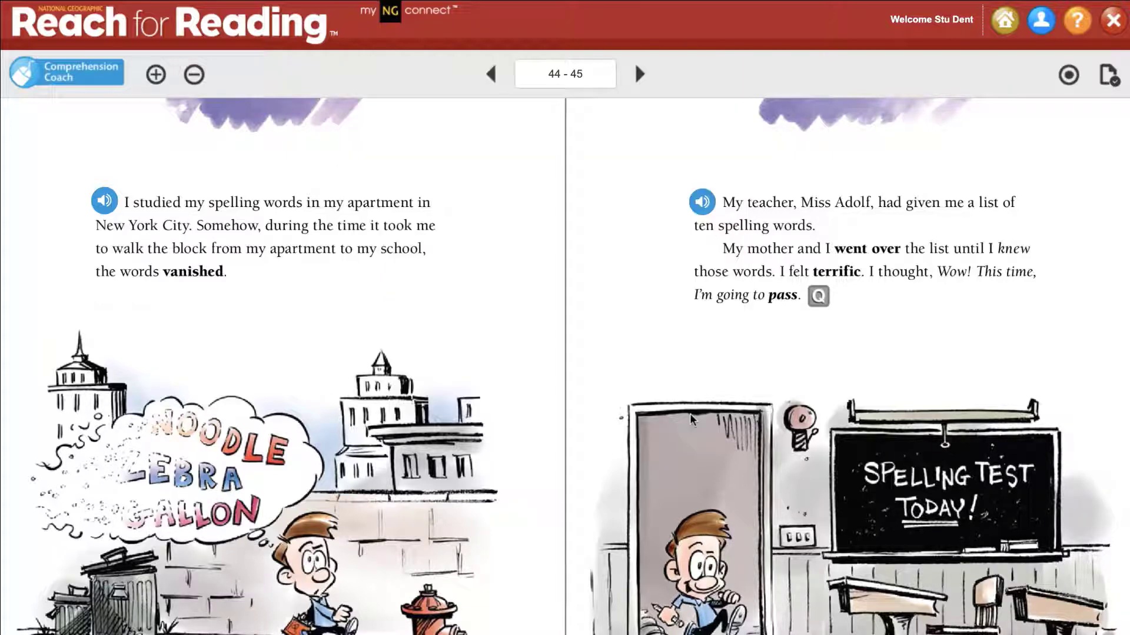
click(640, 74)
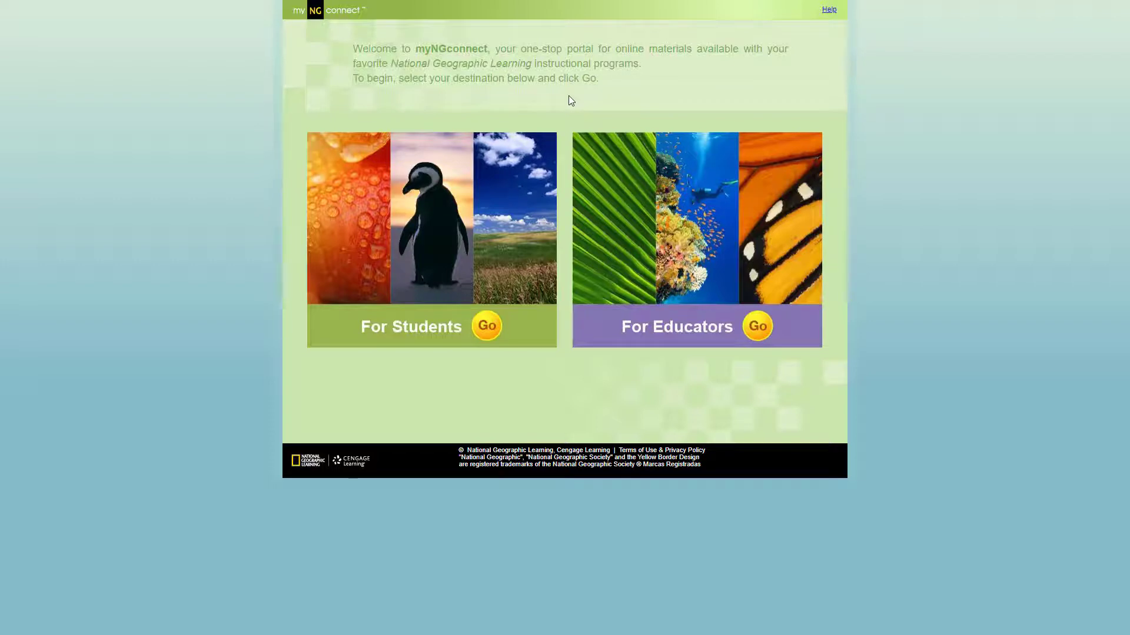
Sign in to myNGconnect as an educator and switch the active class to Reach Grade 4
click(655, 192)
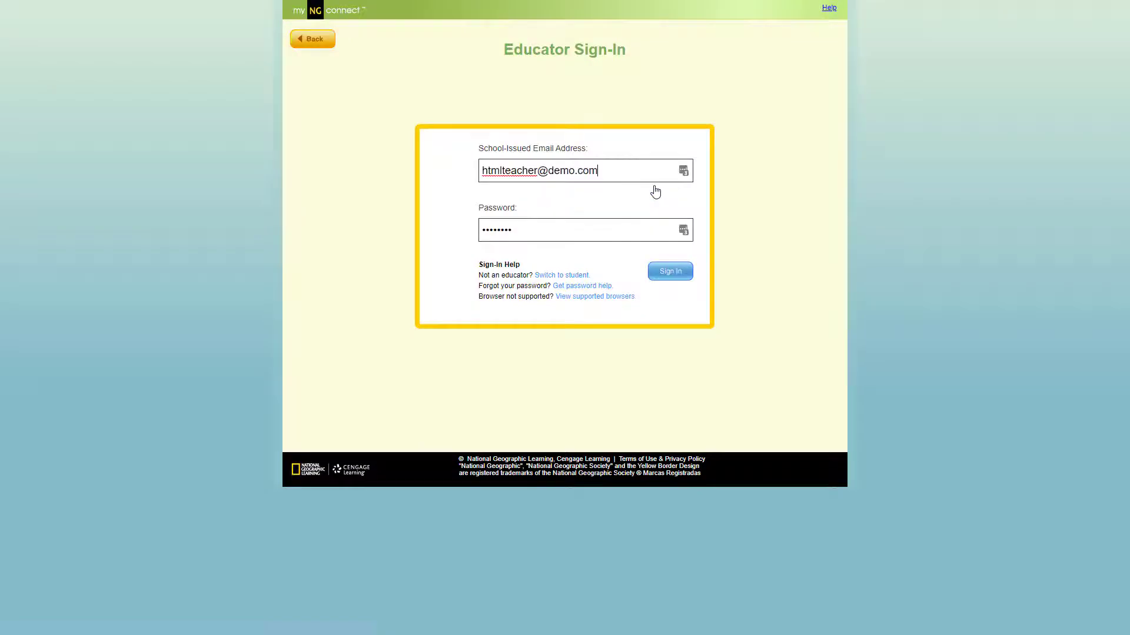
click(671, 272)
click(794, 37)
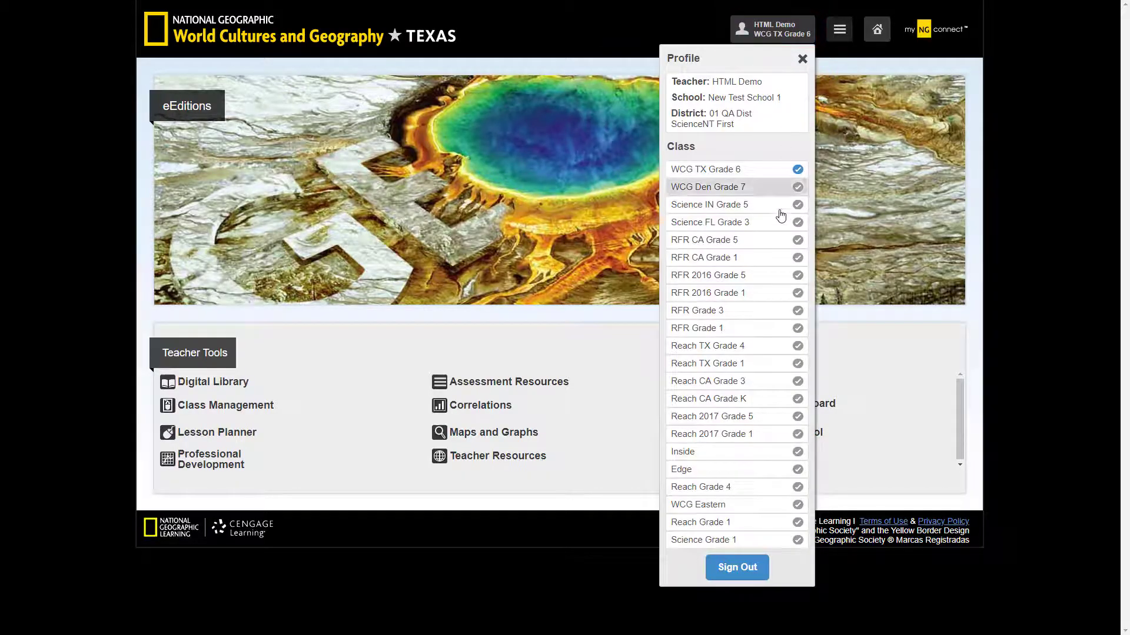
click(737, 484)
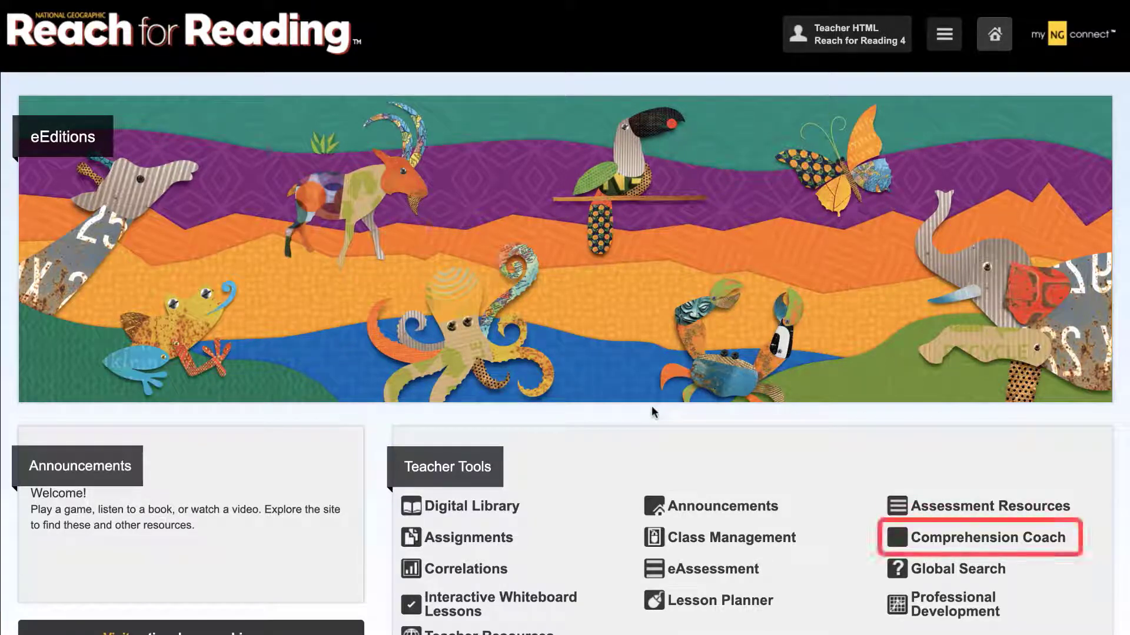
Open the class's Comprehension Coach report and filter it by Unit 2 and by Unit 1
click(898, 538)
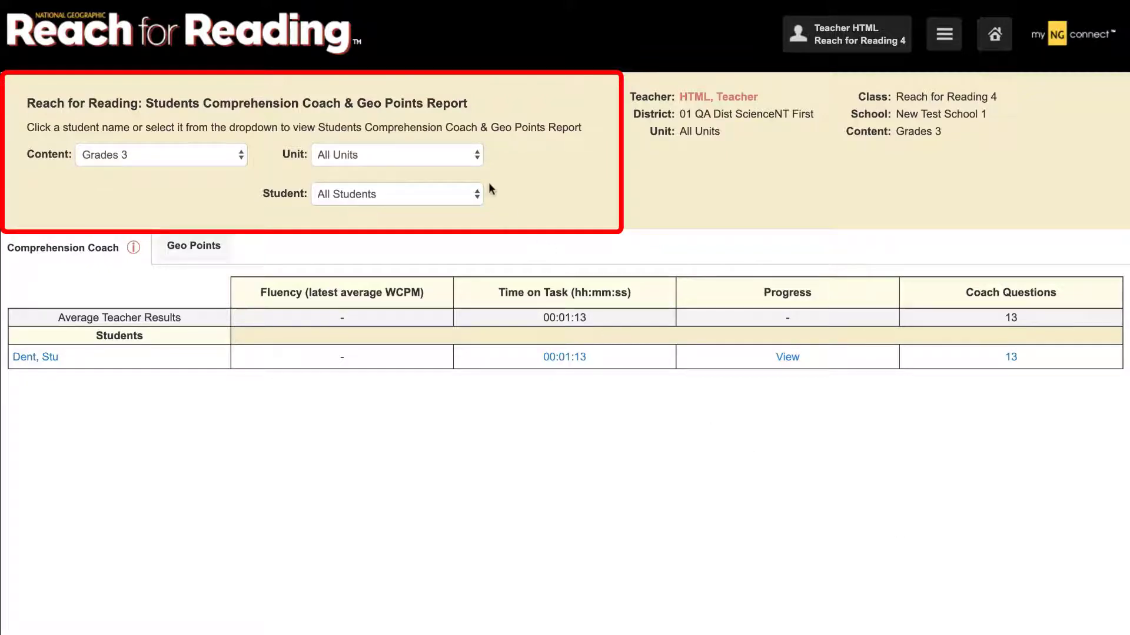
click(478, 158)
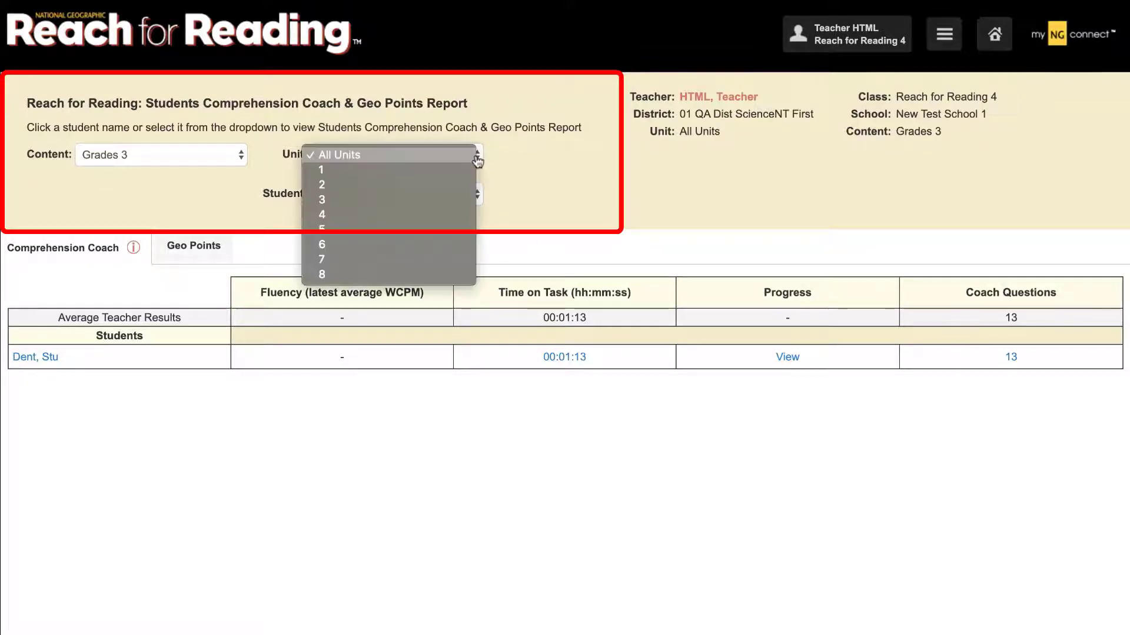
click(453, 184)
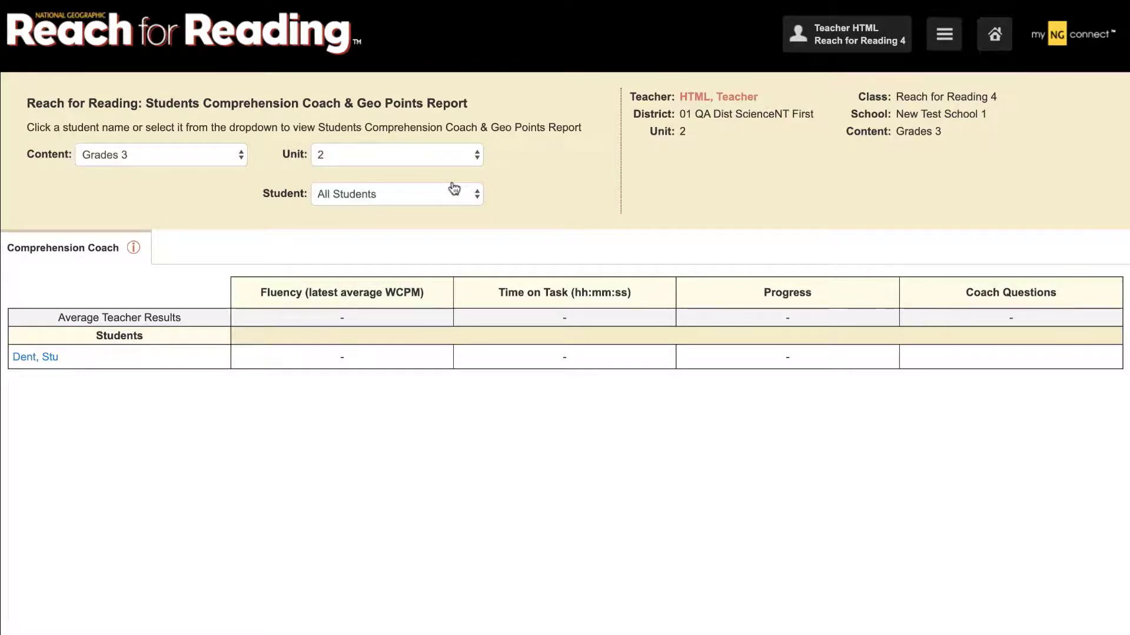
click(433, 160)
click(424, 141)
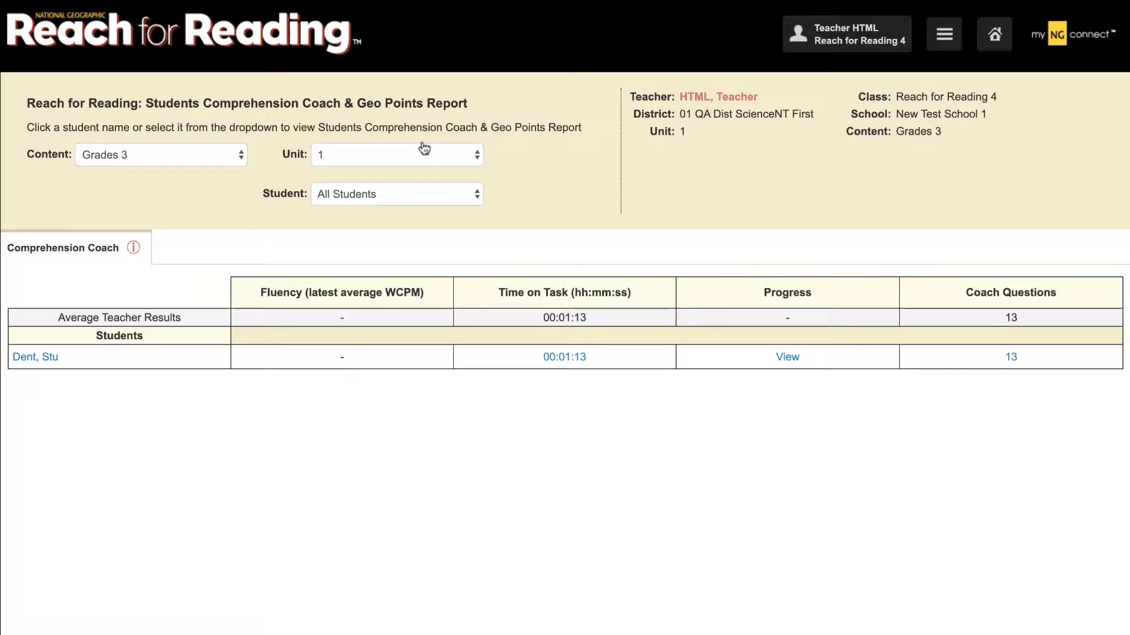
Examine the student's individual report and the details for time on task, progress and coach questions
click(51, 357)
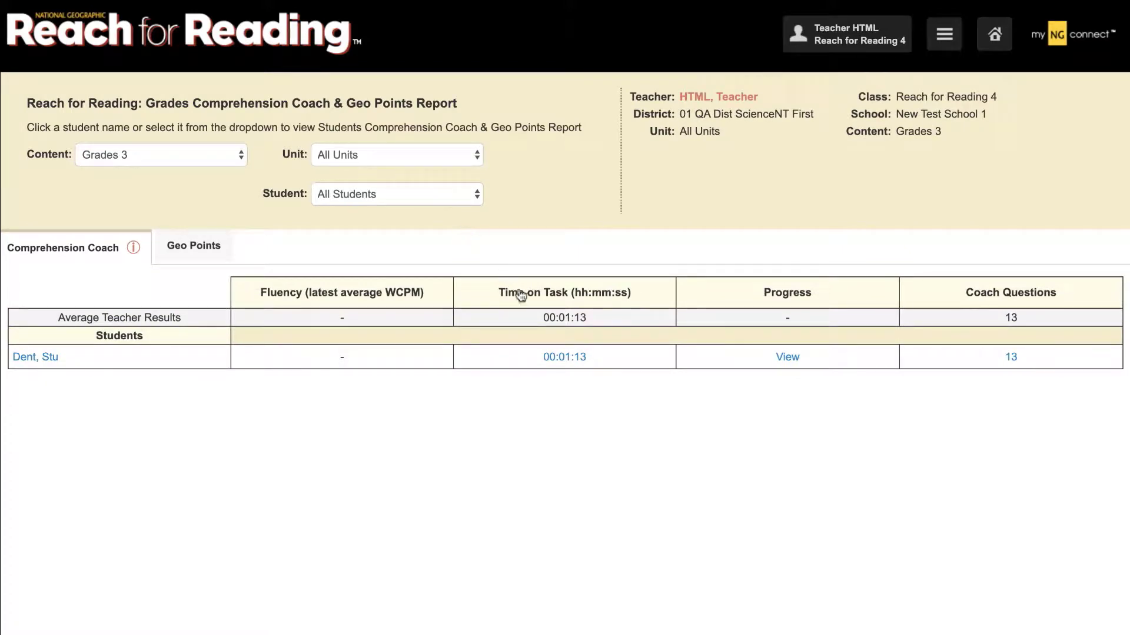
click(552, 355)
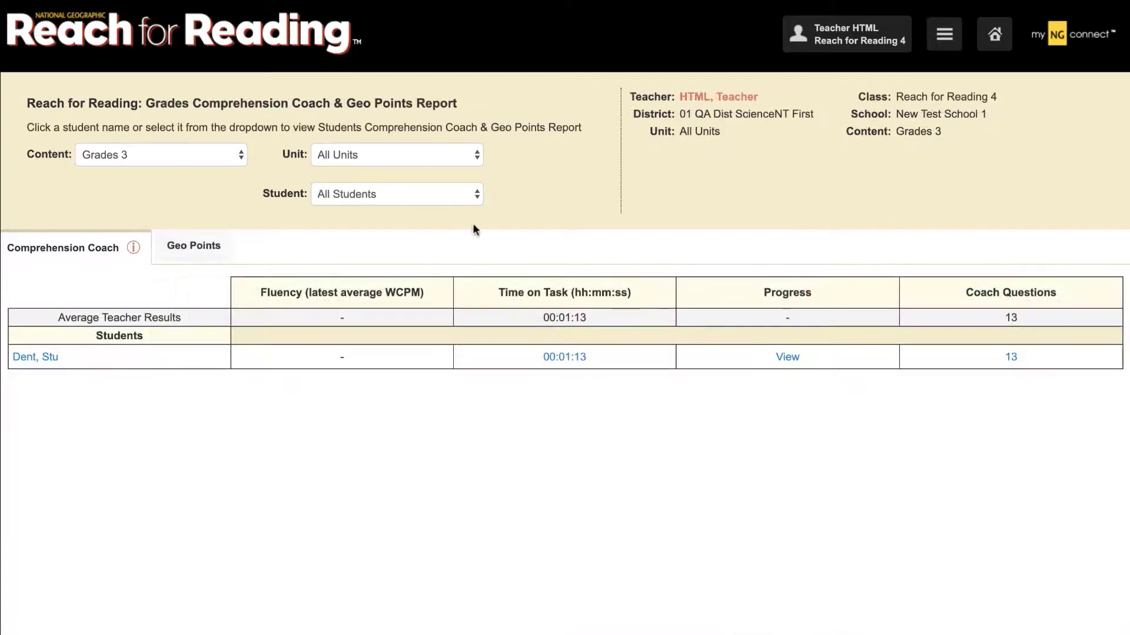
click(785, 358)
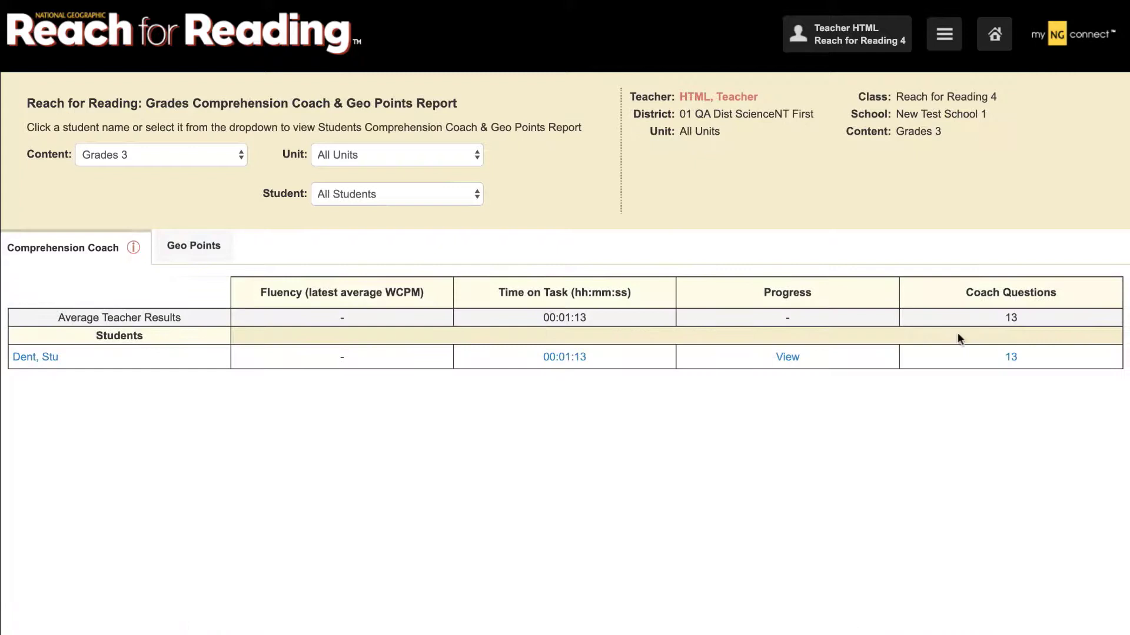
click(1010, 354)
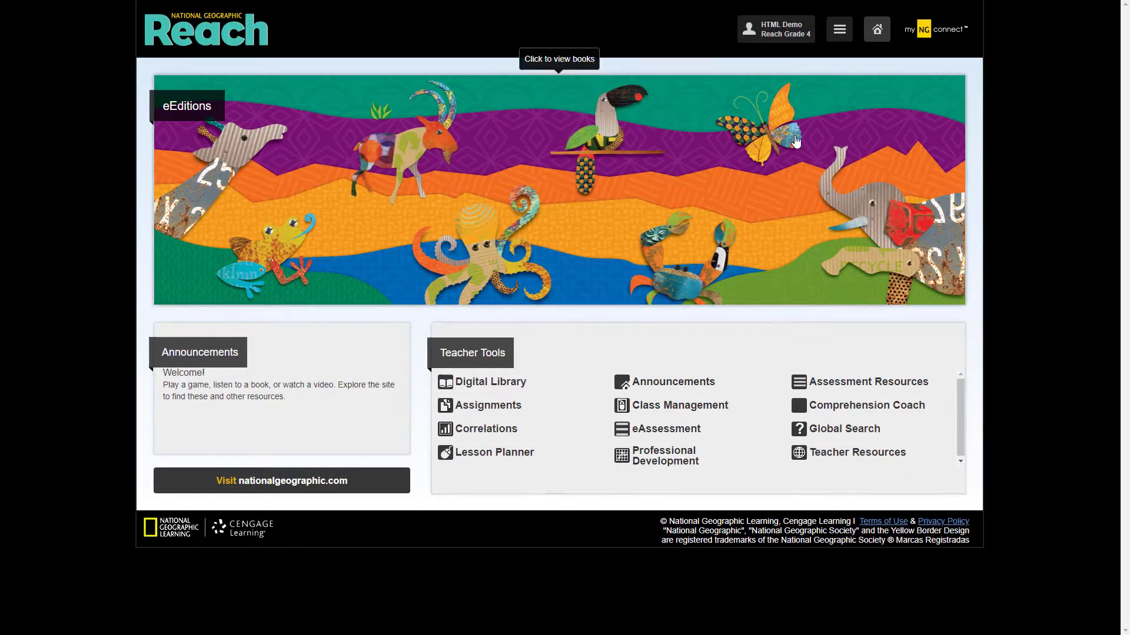
Display the site's navigation list for the Reach Grade 4 class
click(848, 33)
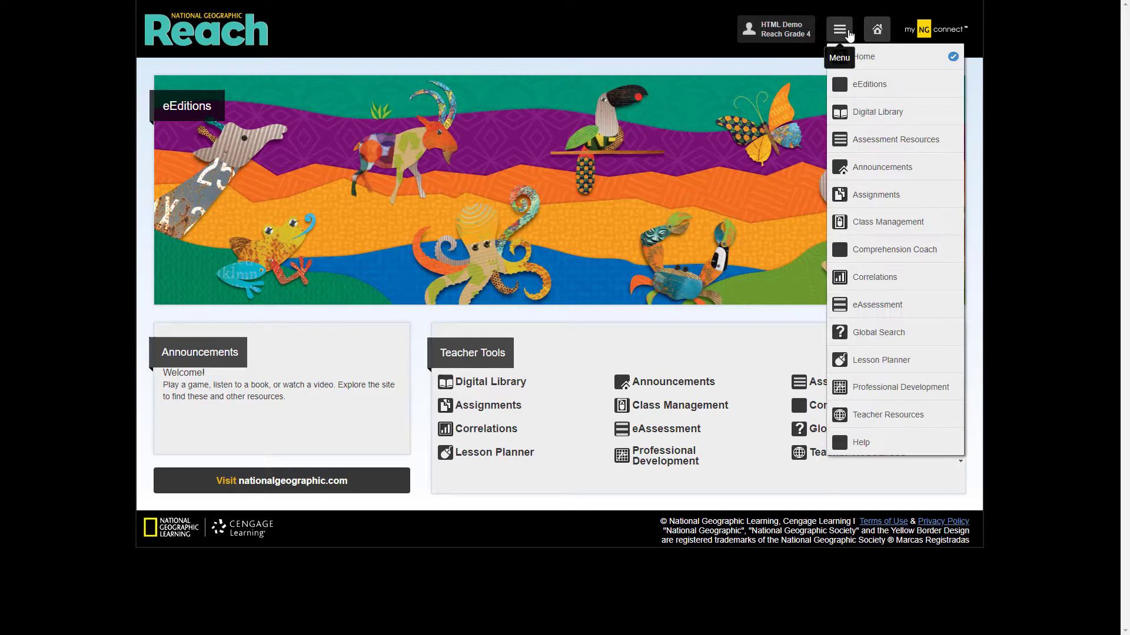